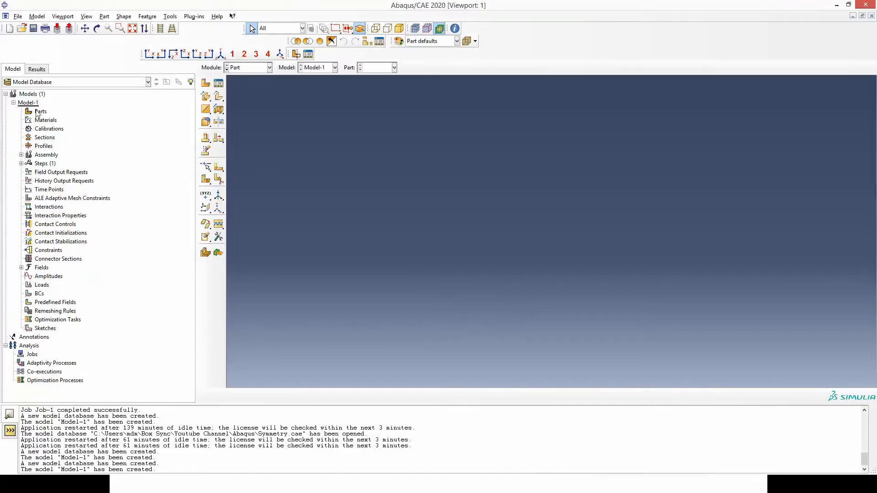
Step: Create a 2D planar deformable shell part with approximate size 200 and sketch a circle of radius 10 centred at the origin
double_click(40, 111)
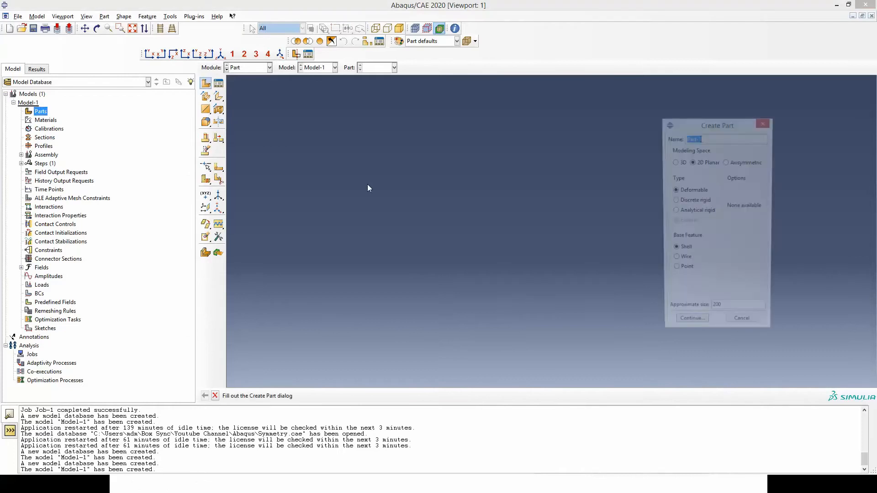
click(689, 327)
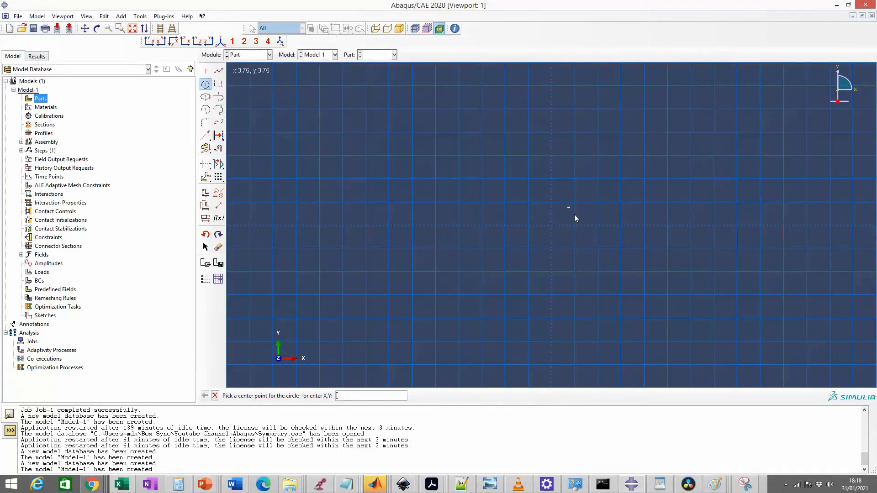
click(552, 225)
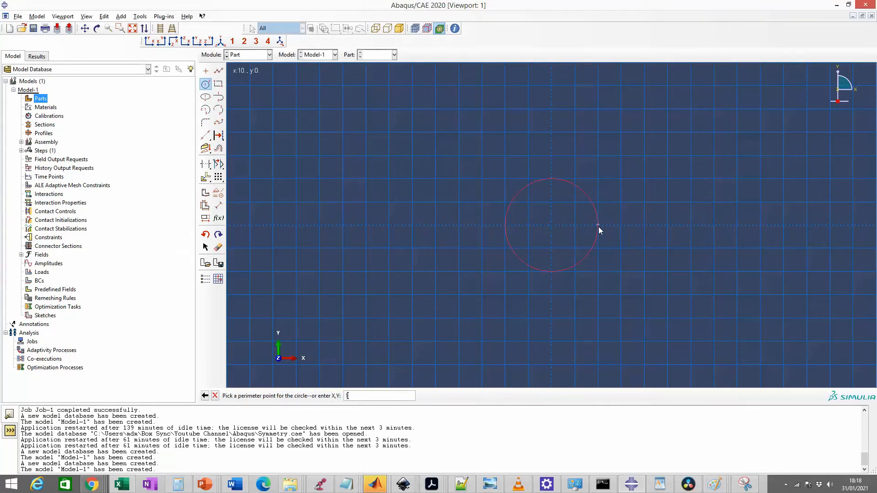
click(598, 226)
Step: Sketch a horizontal ellipse centred at the origin with axis points at 20,0 and 0,5
click(205, 97)
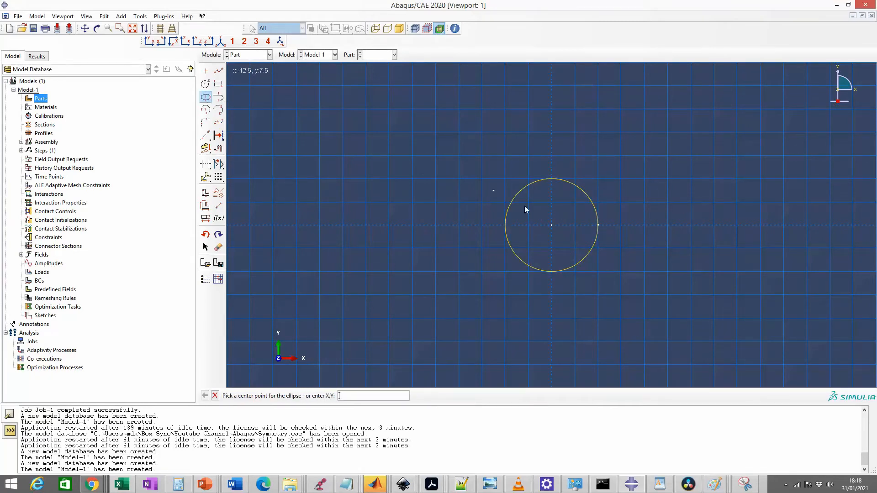
click(551, 224)
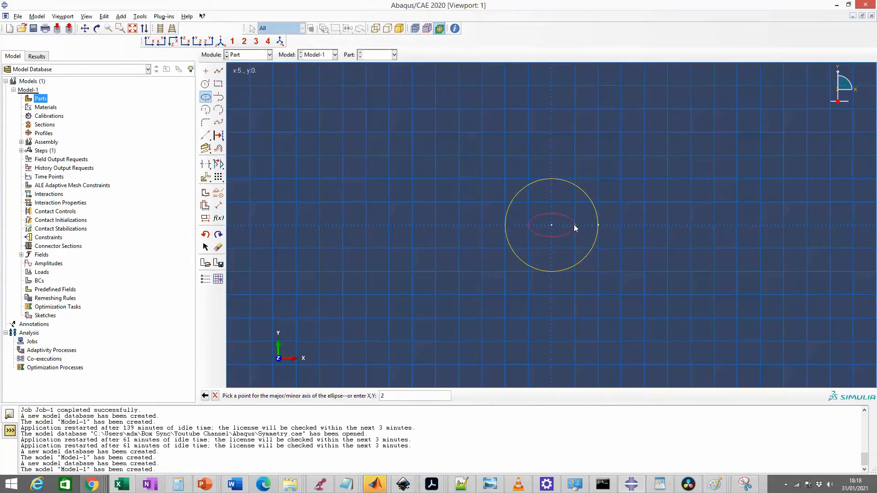
text(20)
key(Return)
text(0,5)
key(Return)
Step: Sketch a vertical ellipse centred at the origin with axis points at 5,0 and 0,20
click(551, 224)
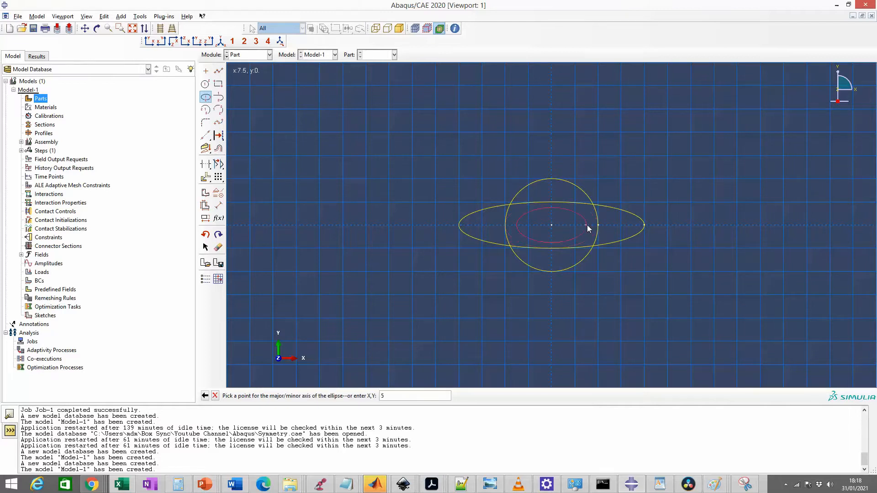
text(0,20)
key(Return)
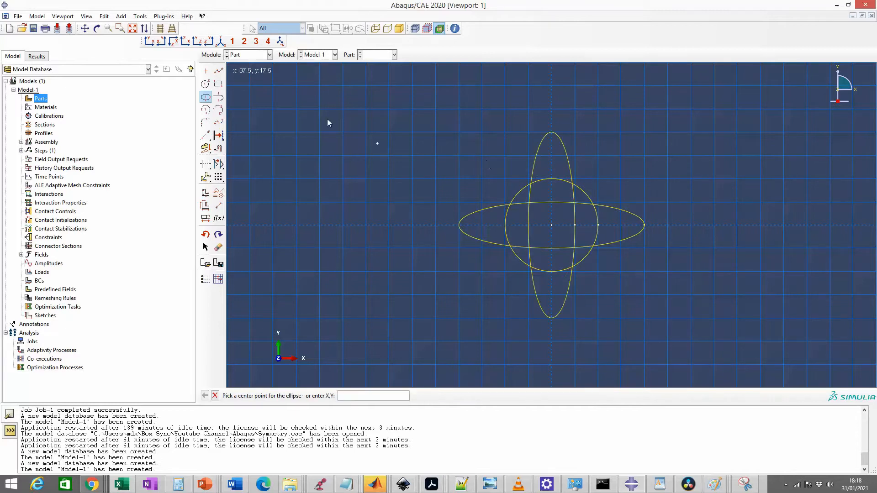
Step: Sketch a rectangle from the origin to the opposite corner at 40,30
click(218, 84)
click(552, 225)
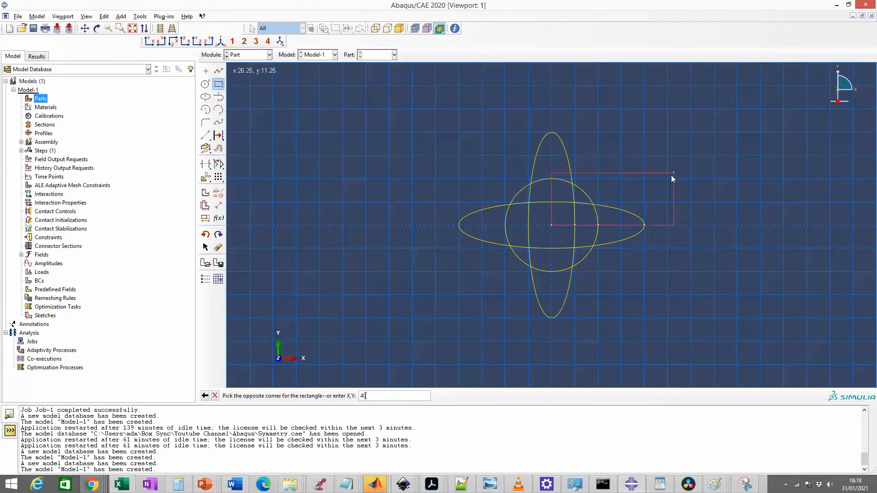
text(40,30)
key(Return)
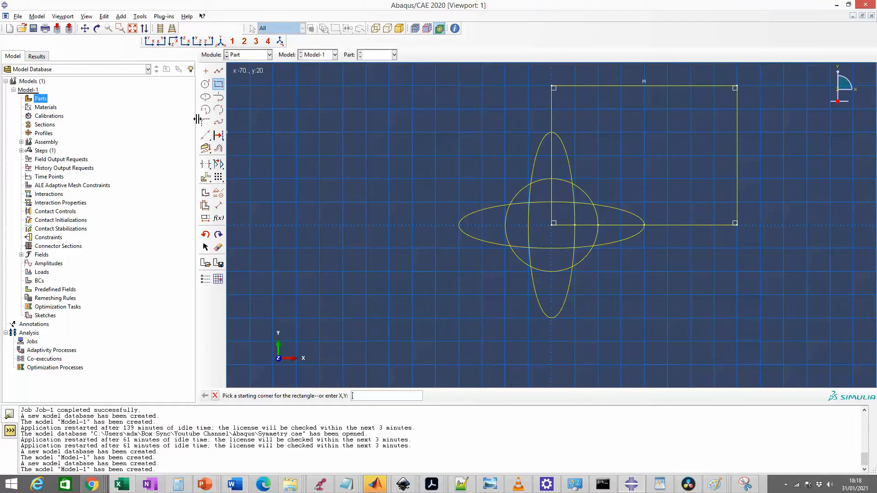
Step: Trim away all circle and ellipse segments lying outside the rectangle, leaving only the first-quadrant arcs
click(206, 164)
click(532, 178)
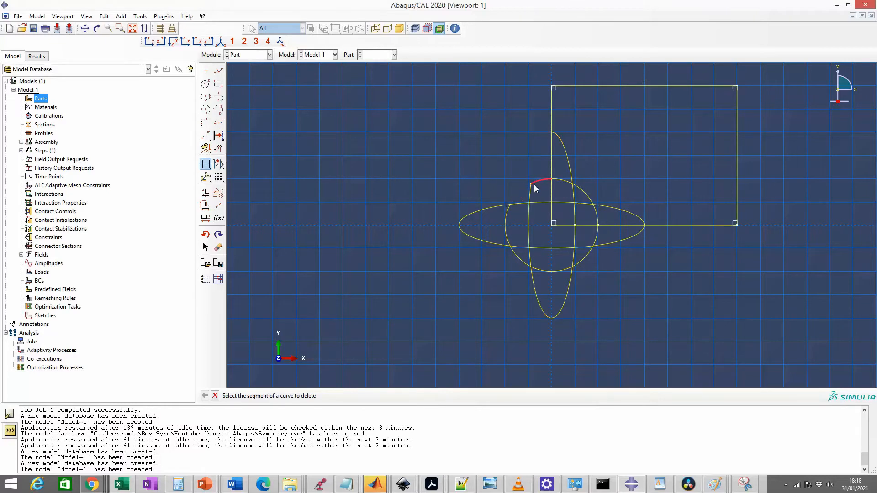
click(506, 217)
click(495, 207)
click(530, 195)
click(521, 203)
click(524, 247)
click(520, 259)
click(530, 256)
click(534, 282)
click(574, 253)
click(566, 248)
click(585, 259)
click(583, 246)
click(596, 237)
click(575, 238)
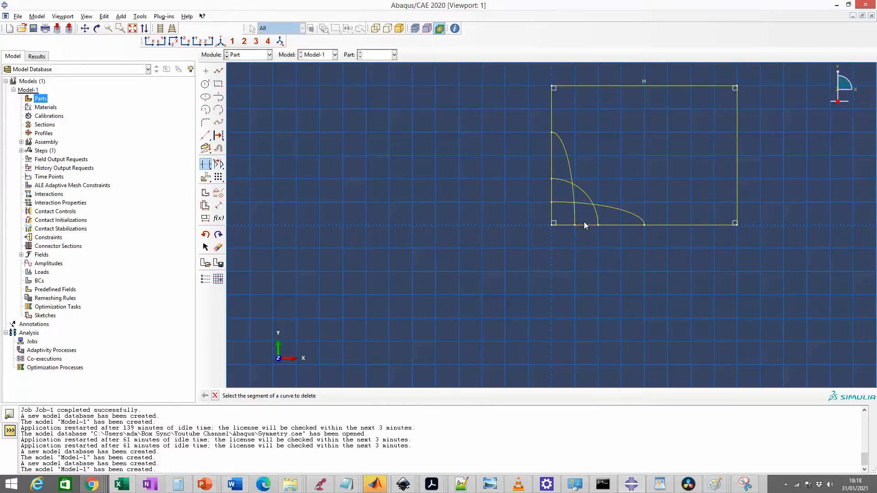
Step: Trim the inner arcs and rectangle edges near the origin to leave the outer cutout contour, and finish the part sketch
click(553, 171)
click(563, 203)
click(574, 214)
click(565, 225)
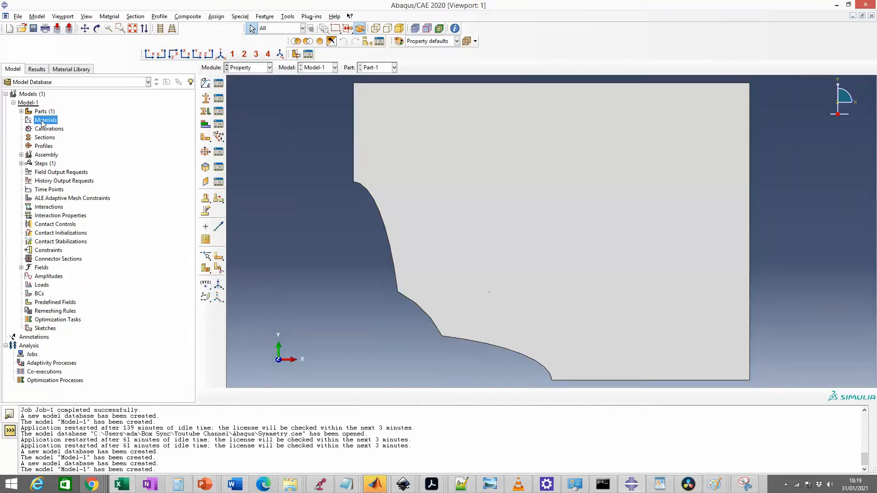
Step: Create an isotropic elastic material with Young's modulus 206e3 and Poisson's ratio 0.3
double_click(45, 120)
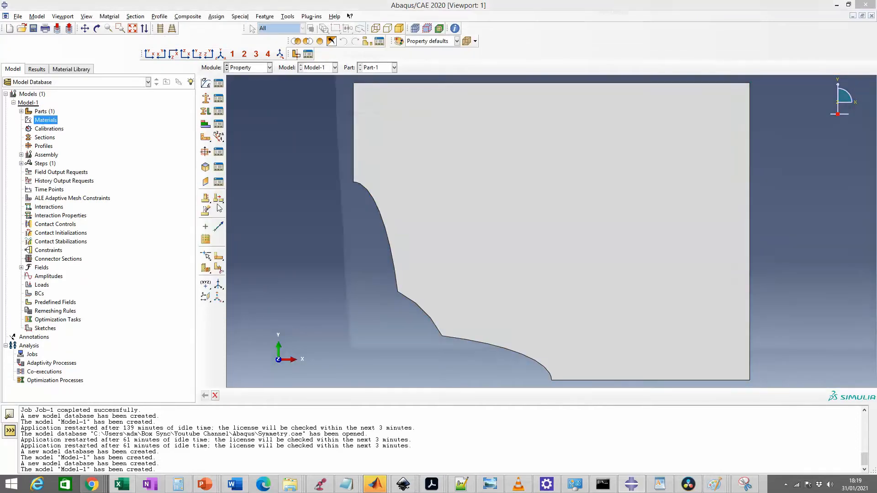
click(367, 113)
mouse_move(446, 128)
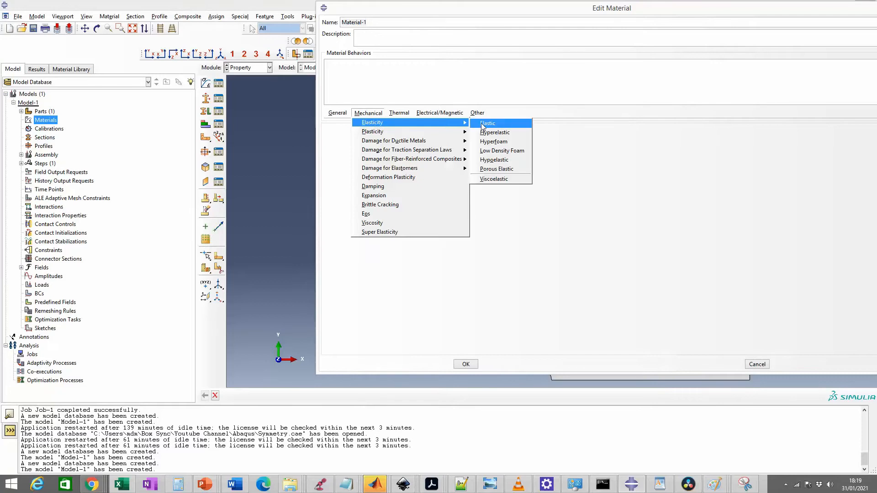
click(479, 123)
click(361, 237)
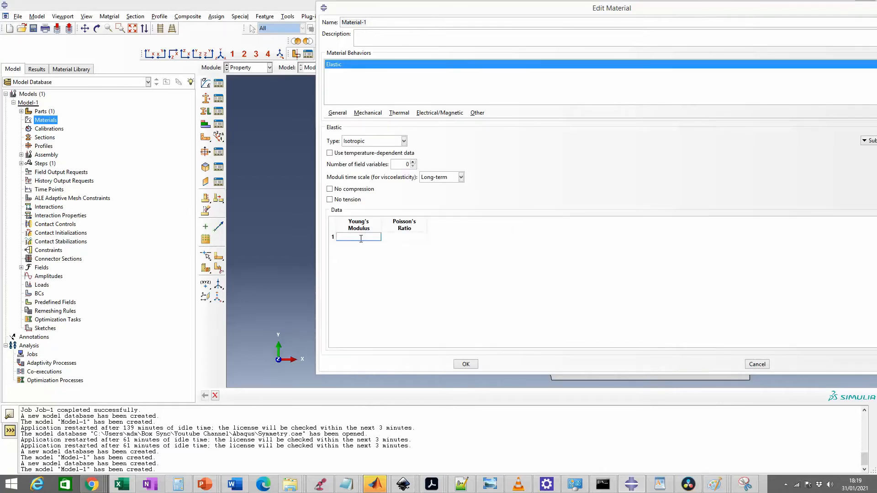
click(418, 238)
text(0.3)
click(358, 241)
click(358, 239)
text(206e3)
click(465, 364)
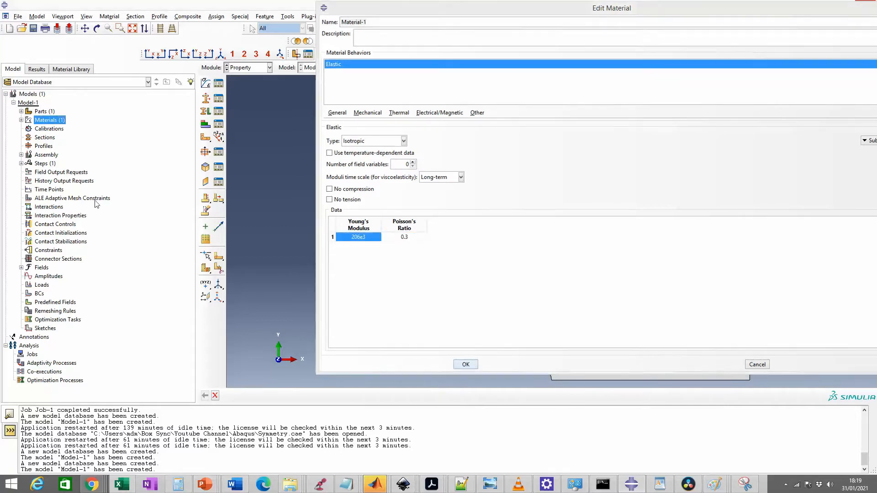
Step: Create a homogeneous solid section using Material-1 with plane stress/strain thickness enabled
double_click(45, 138)
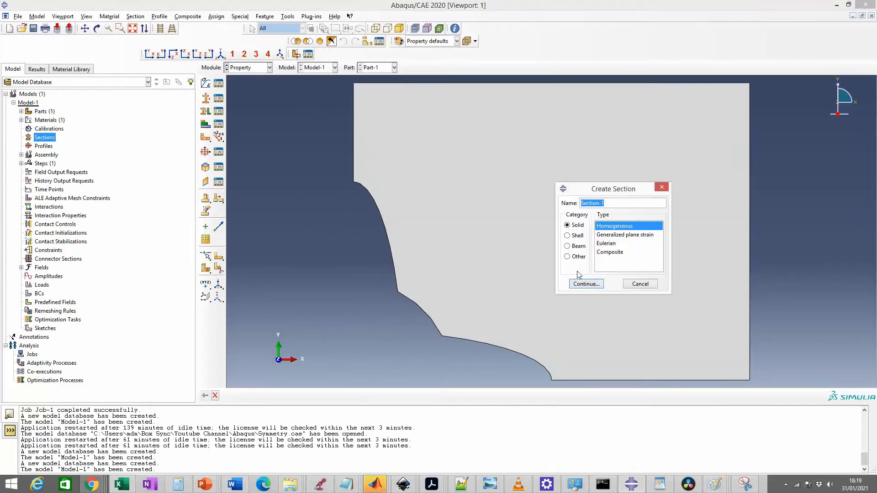
click(586, 284)
click(636, 286)
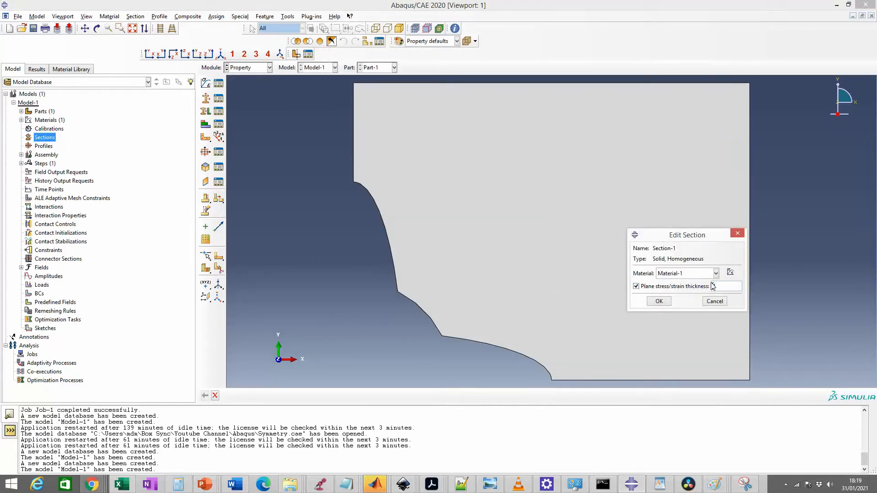
click(669, 302)
Step: Assign the homogeneous solid section to the whole face of Part-1, using region set Set-1
click(21, 154)
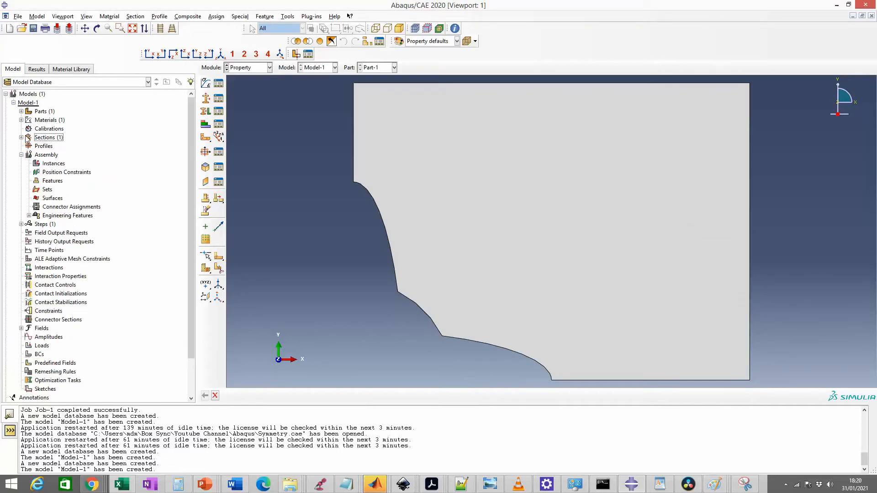
click(21, 111)
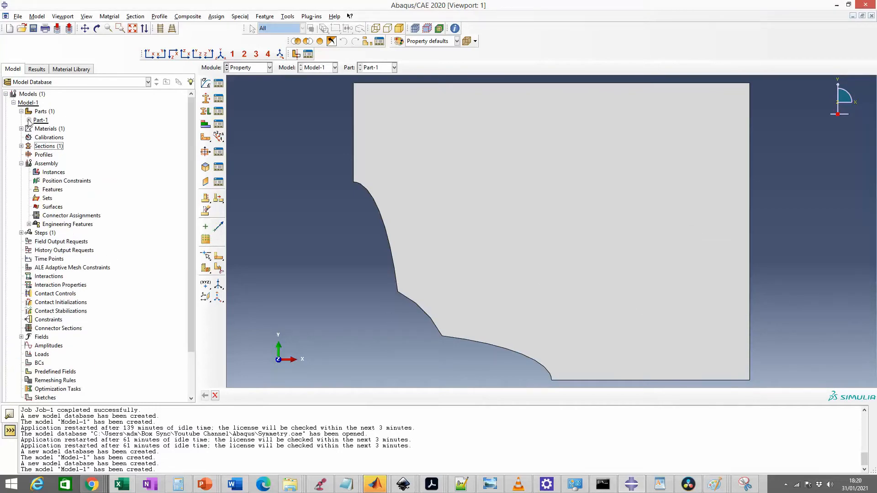
click(28, 120)
double_click(75, 172)
click(426, 169)
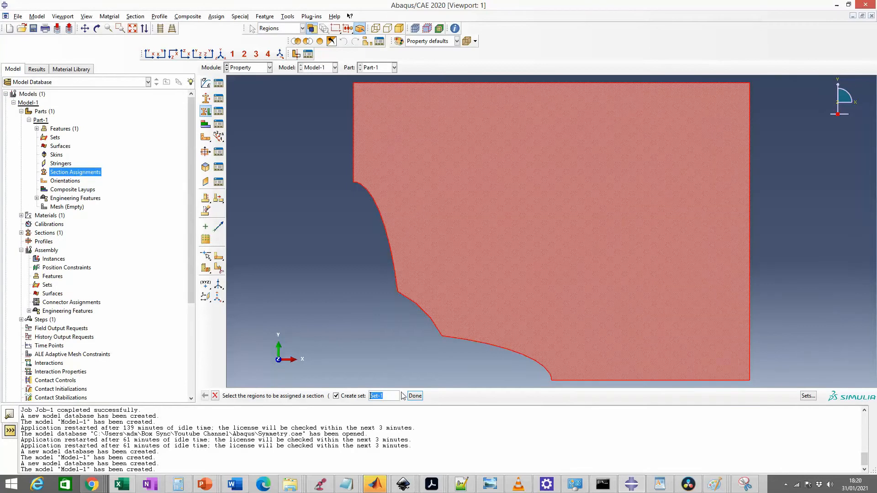
click(415, 395)
click(772, 344)
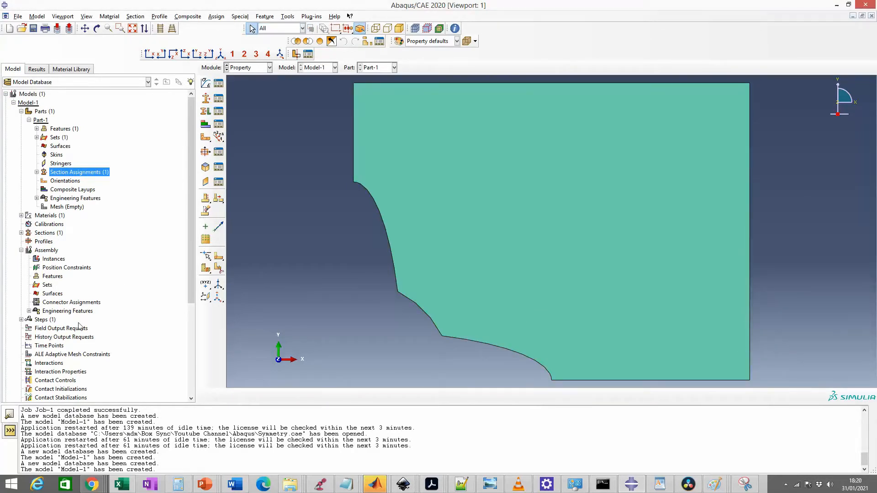
Step: Add an independent instance of Part-1 to the assembly
double_click(53, 259)
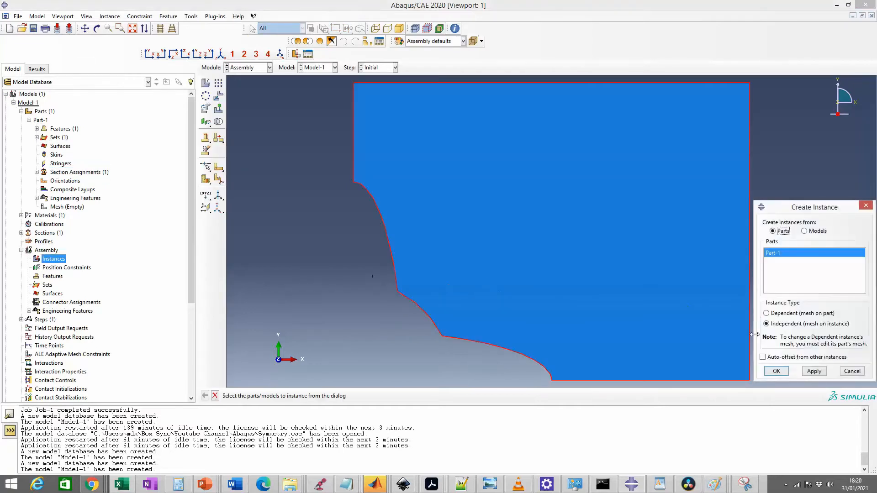
click(772, 374)
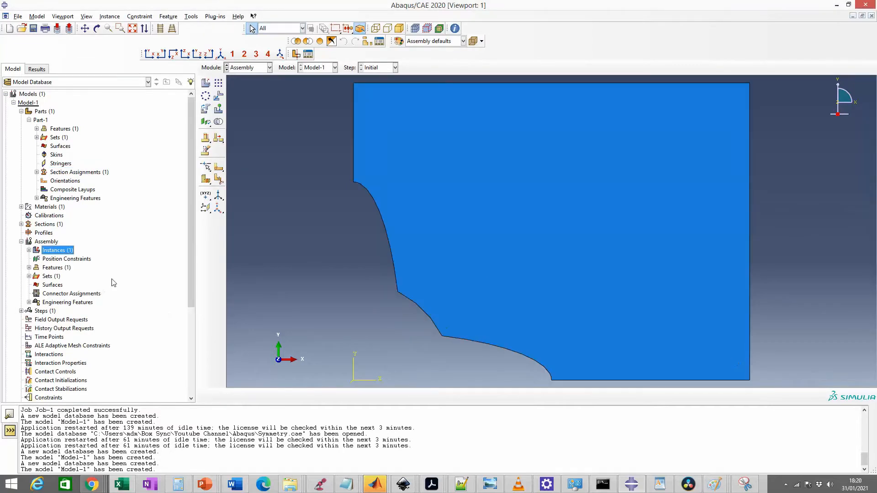
scroll(66, 268, down, 3)
scroll(65, 269, down, 2)
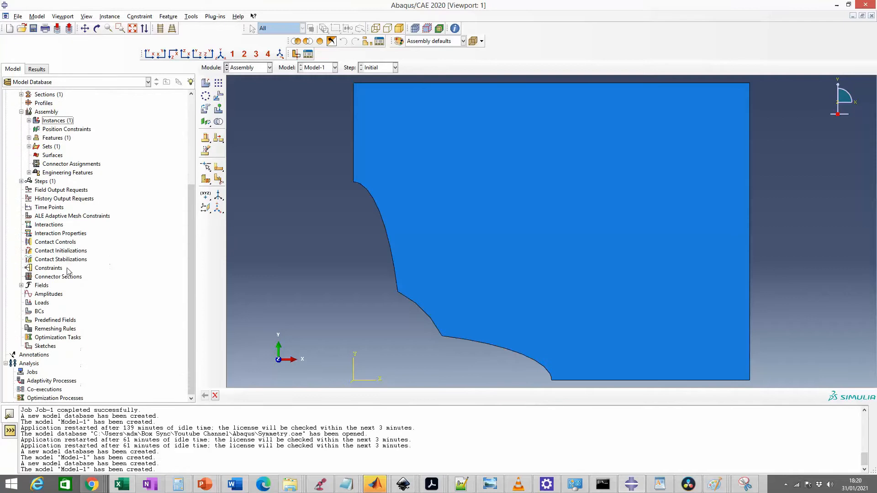
double_click(42, 303)
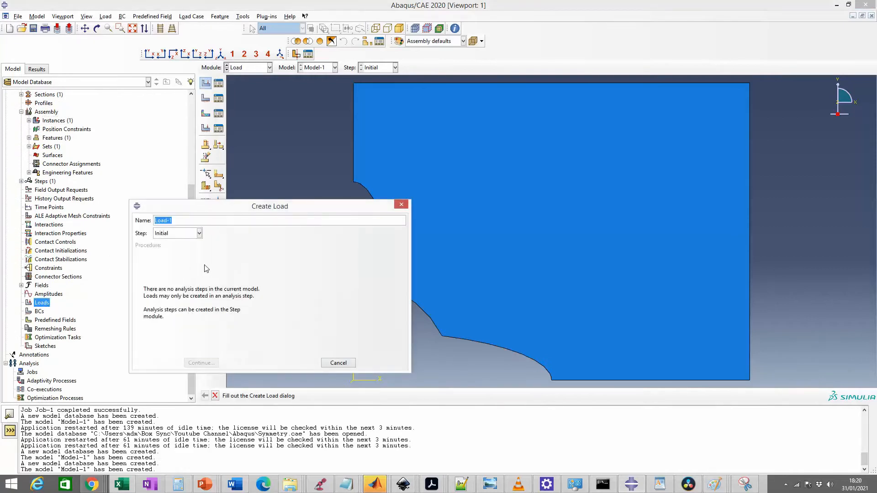
click(340, 362)
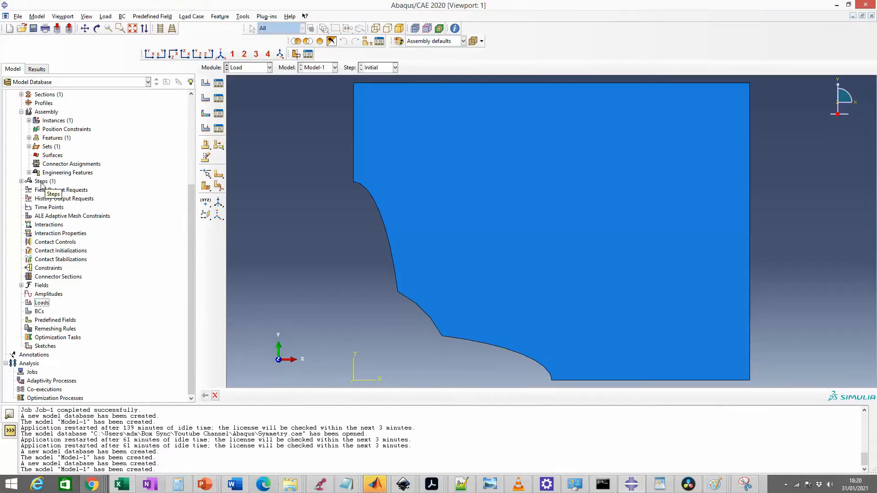
Step: Create a Static, General analysis step after the initial step with time period 1 and Nlgeom off
scroll(41, 183, up, 2)
click(43, 233)
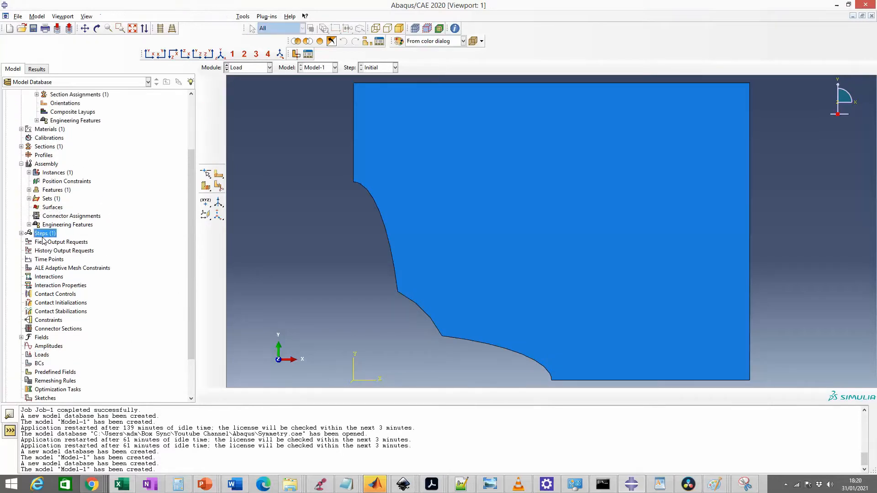
click(794, 424)
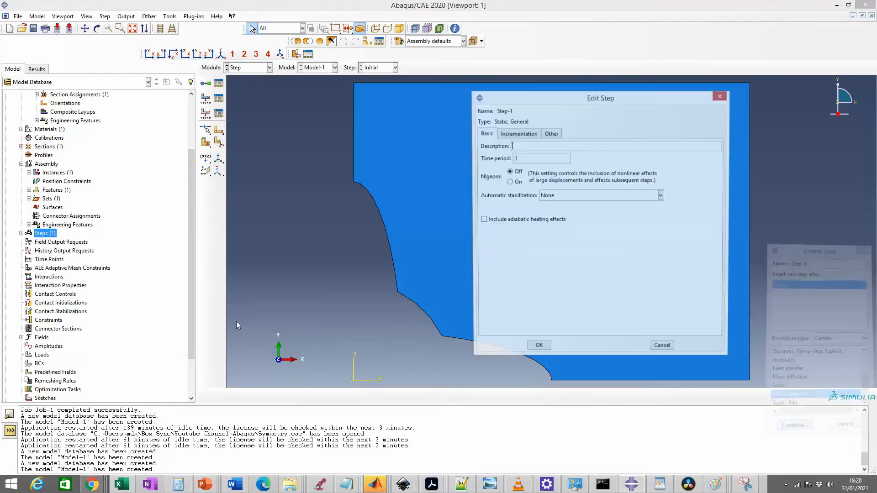
click(537, 349)
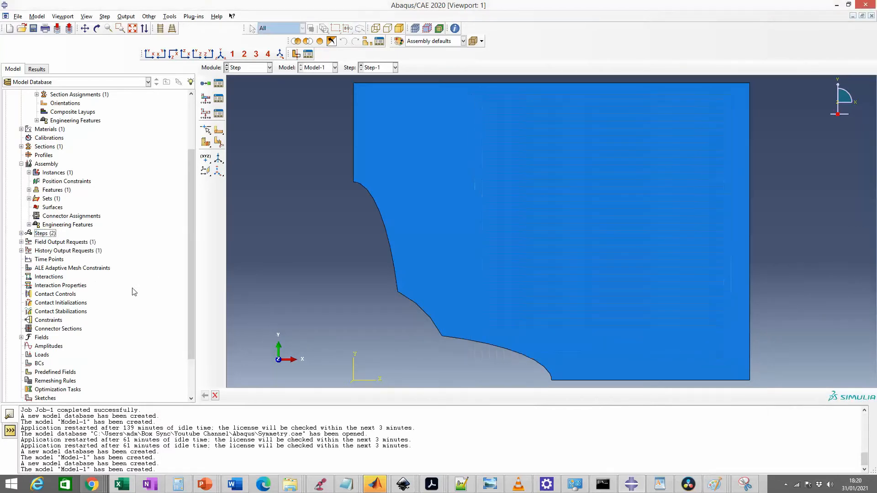
Step: Apply a uniform mechanical pressure load of magnitude 100 to the plate's right vertical edge in Step-1
scroll(50, 302, down, 2)
double_click(41, 303)
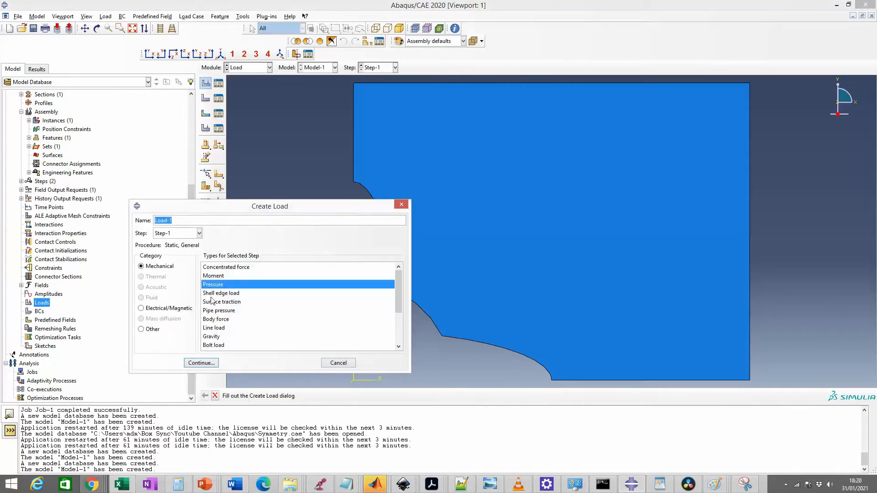
click(200, 362)
click(750, 224)
click(432, 396)
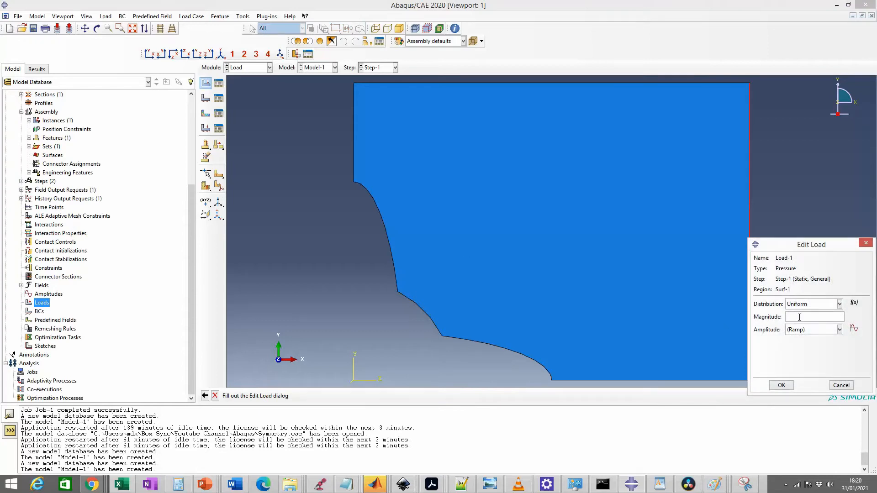
click(781, 385)
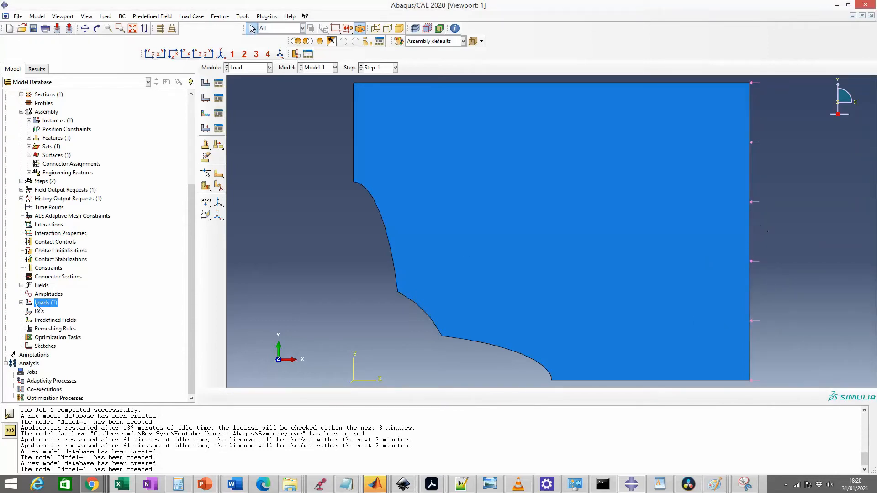
Step: Reverse the sign of pressure Load-1's magnitude so the load pulls outward on the plate's right edge
click(21, 303)
double_click(41, 311)
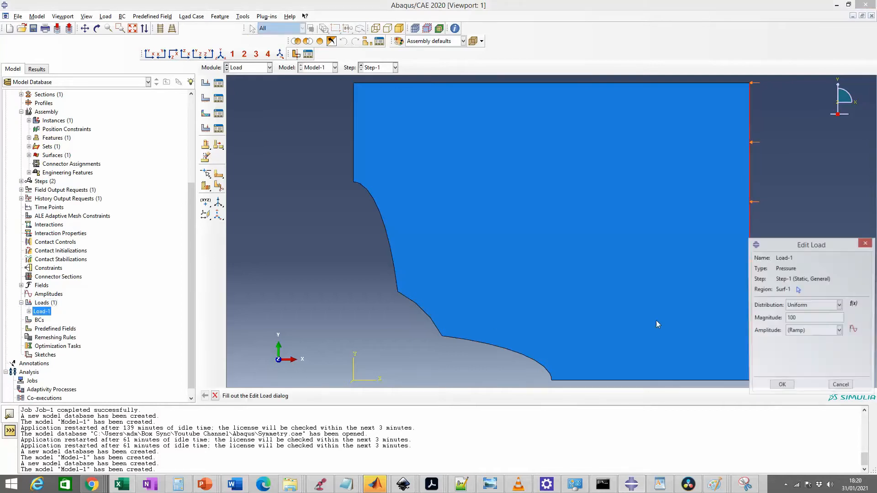
click(789, 318)
key(BackSpace)
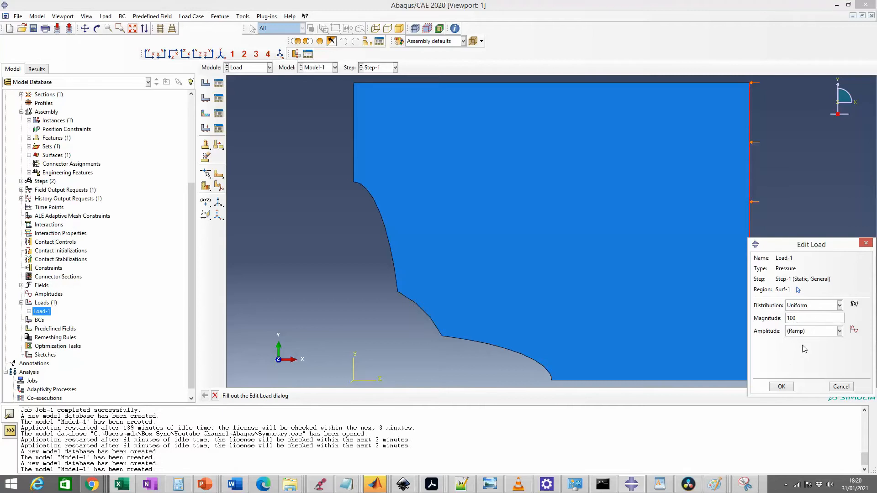
click(781, 386)
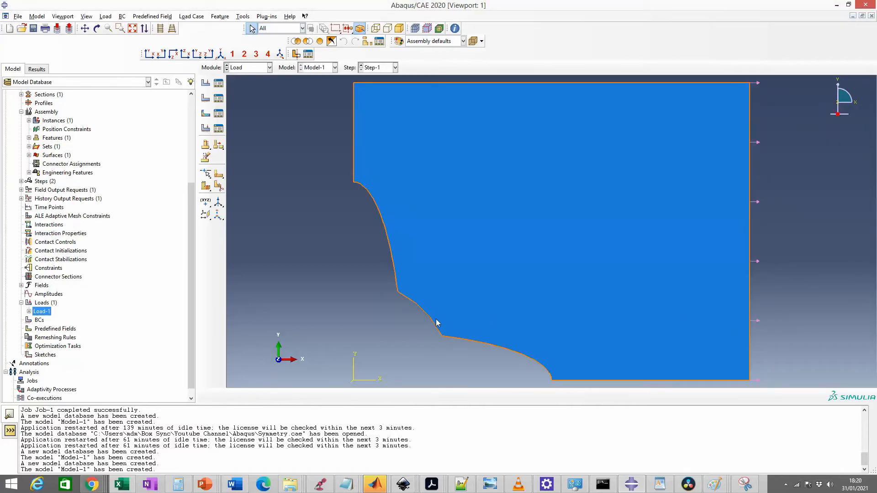
Step: Switch to the plate image in Snipping Tool and sketch its stretched outline plus displacement and rotation marks around the cutout
drag(0, 217, 435, 93)
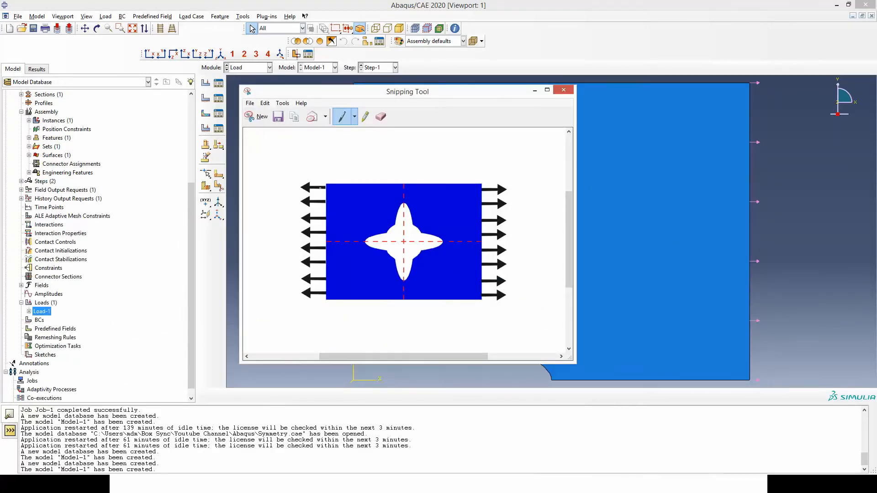
mouse_move(311, 194)
mouse_down()
mouse_move(434, 207)
mouse_move(496, 199)
mouse_move(506, 287)
mouse_move(378, 280)
mouse_move(316, 291)
mouse_move(311, 195)
mouse_up()
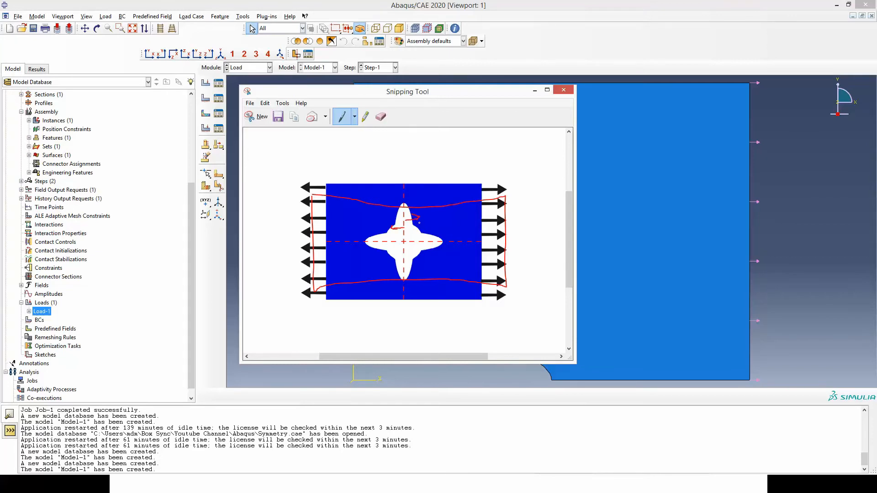
drag(451, 240, 452, 252)
drag(404, 242, 420, 208)
drag(405, 240, 389, 215)
drag(392, 241, 391, 239)
Step: Draw labelled x and y coordinate axes above the plate image, and minimize Snipping Tool to return to Abaqus/CAE
mouse_move(352, 146)
mouse_down()
mouse_move(356, 167)
mouse_move(416, 174)
mouse_up()
drag(408, 162, 404, 176)
mouse_move(350, 133)
mouse_down()
mouse_move(371, 140)
mouse_move(370, 155)
mouse_move(377, 136)
mouse_up()
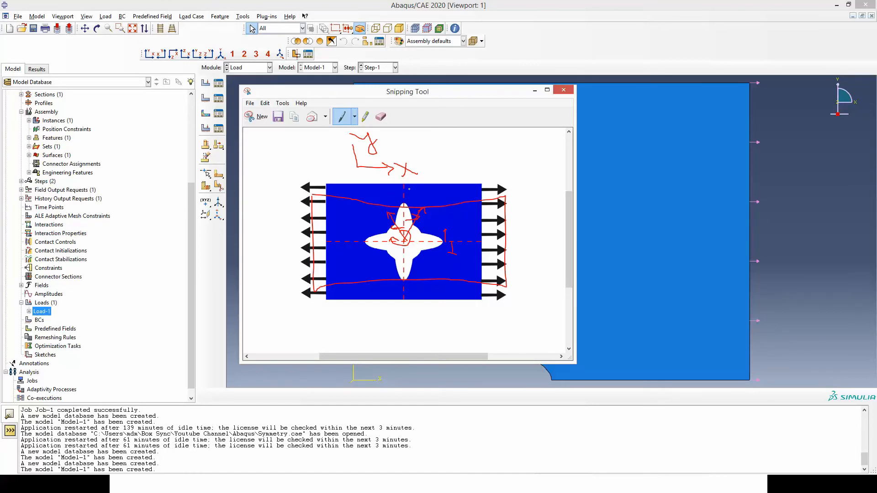
mouse_move(352, 163)
mouse_down()
mouse_move(366, 166)
mouse_move(358, 173)
mouse_up()
click(534, 90)
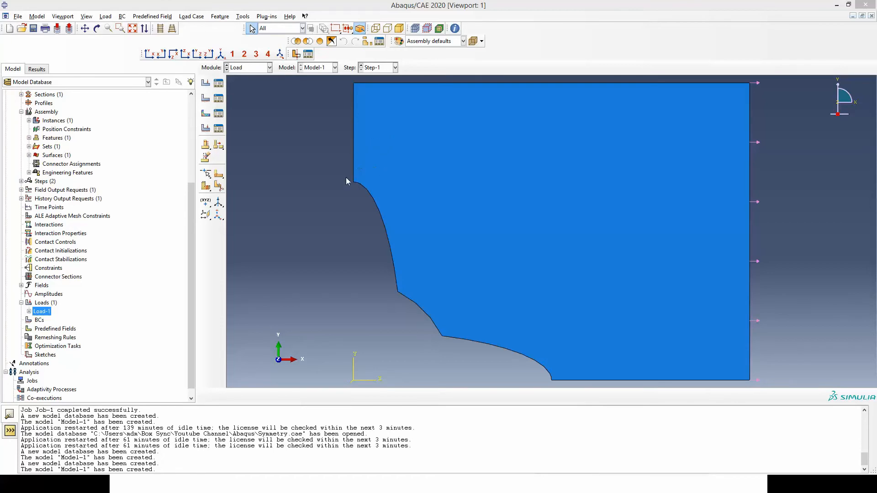
Step: Create displacement/rotation boundary condition Xs in Step-1 on the plate's left vertical edge, with U1 and UR3 set to 0
double_click(36, 321)
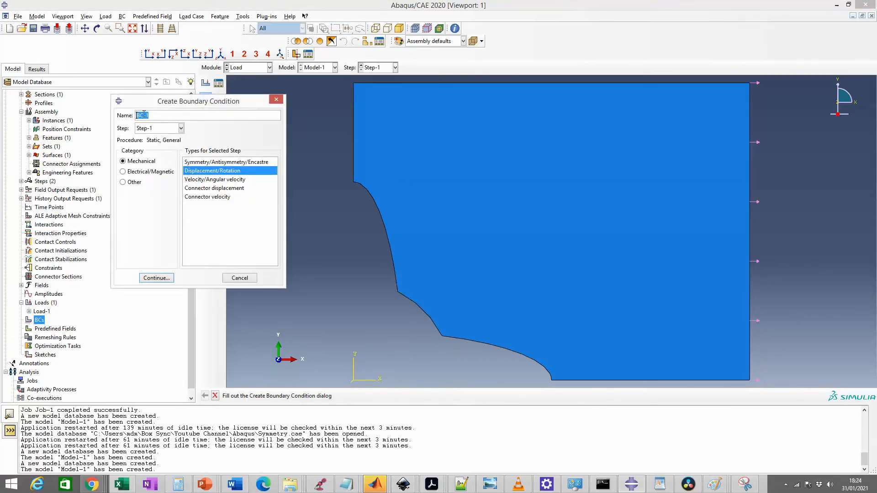
text(Xs)
click(155, 277)
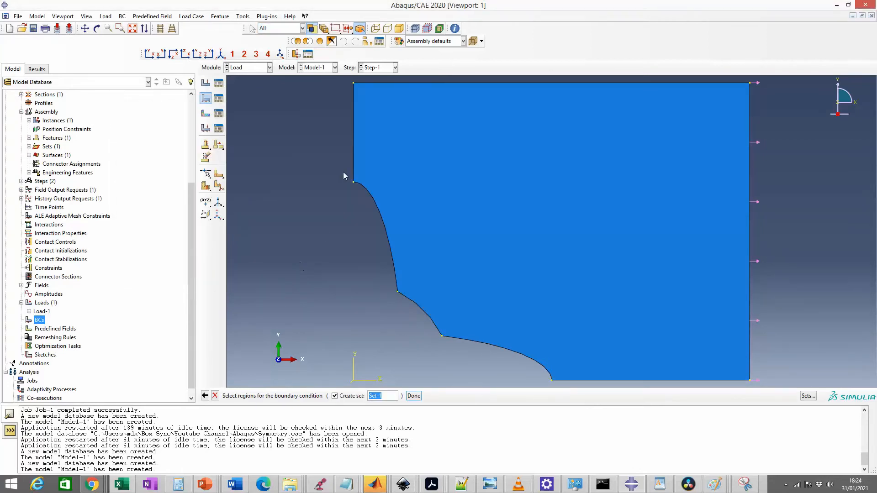
click(353, 150)
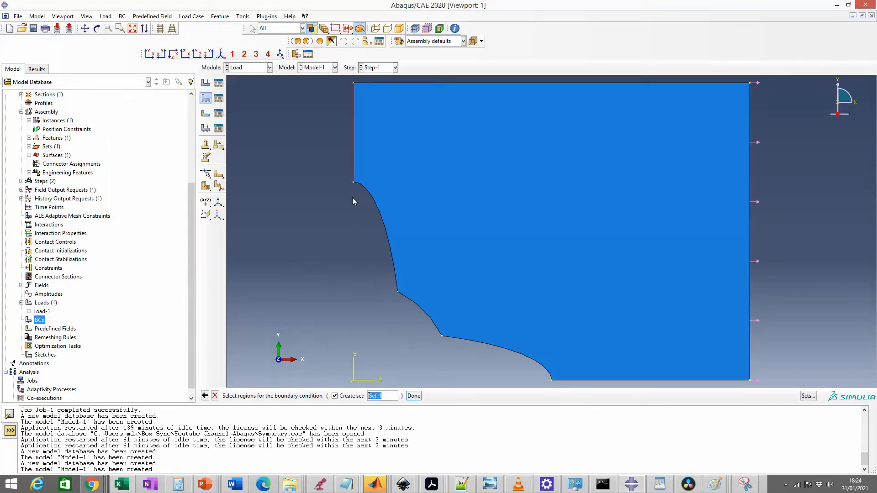
click(414, 396)
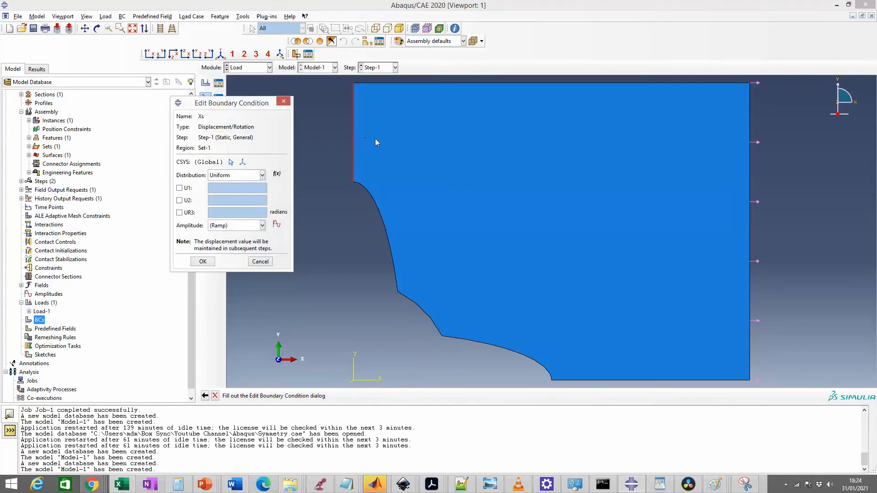
click(180, 188)
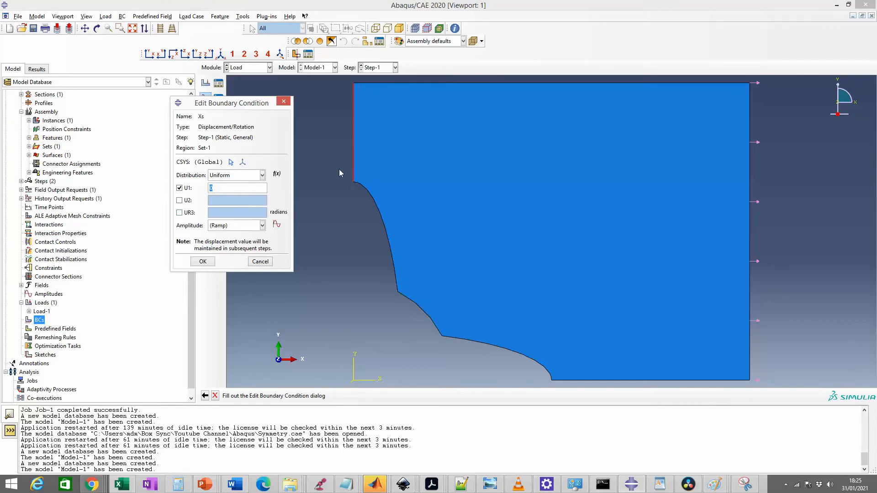
click(180, 212)
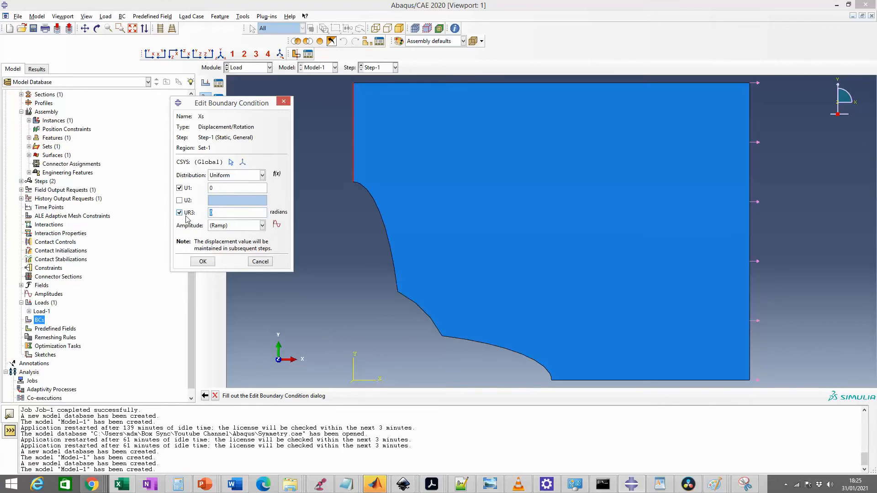
click(215, 214)
drag(219, 190, 208, 189)
click(202, 261)
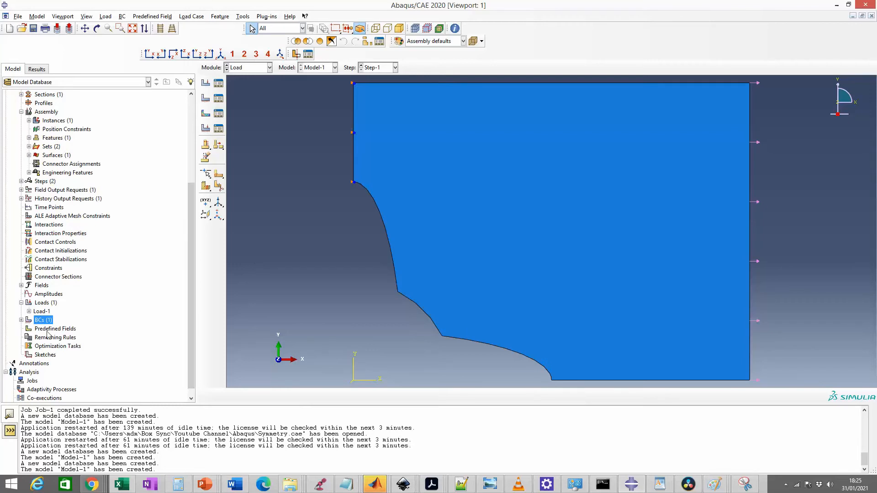
Step: Create displacement/rotation boundary condition Ys in Step-1 on the plate's bottom horizontal edge, with U2 and UR3 set to 0
click(21, 320)
double_click(43, 321)
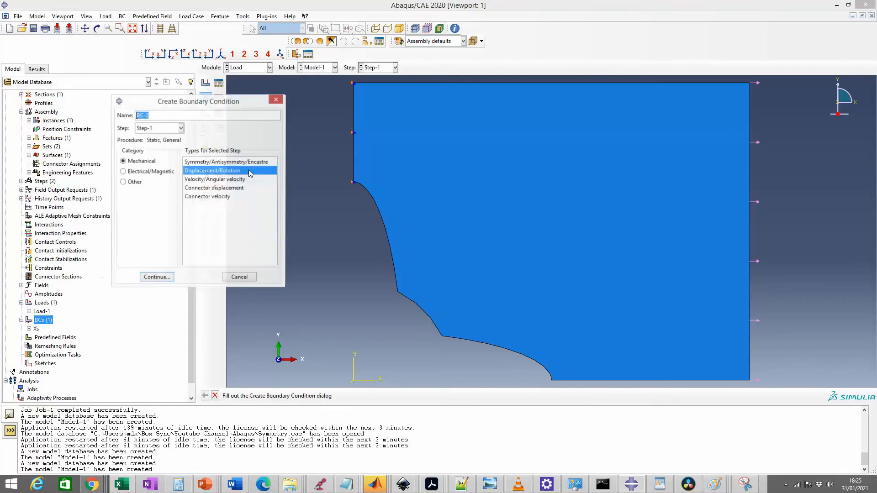
text(Ys)
click(156, 277)
click(585, 385)
click(414, 395)
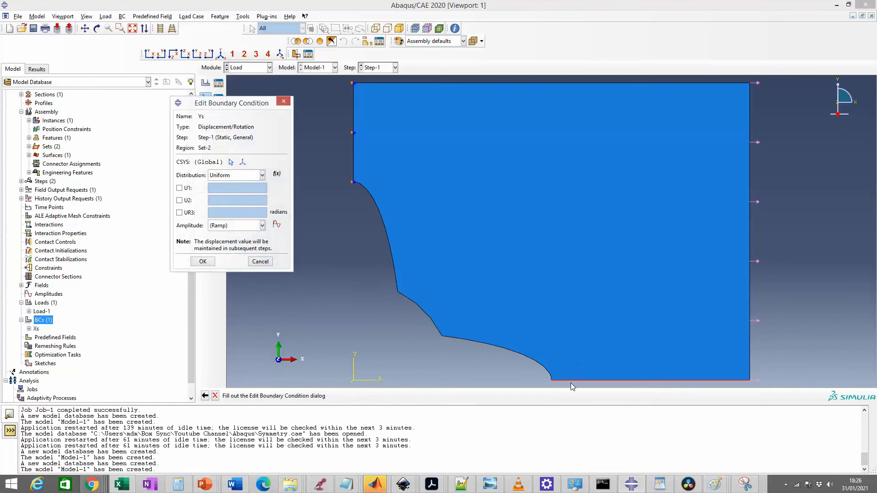
click(180, 200)
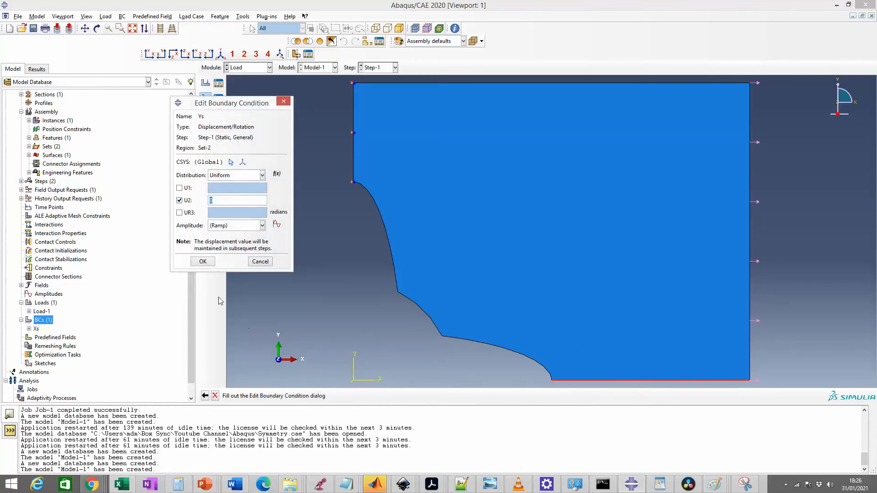
click(179, 213)
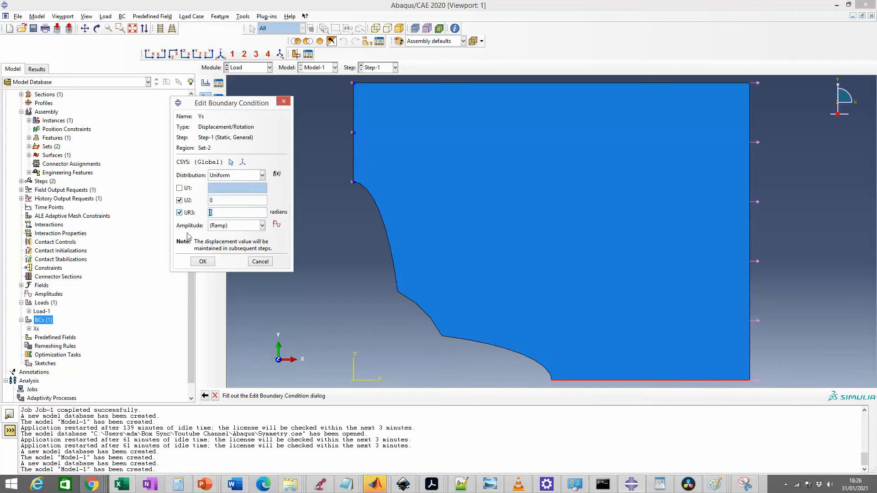
click(199, 263)
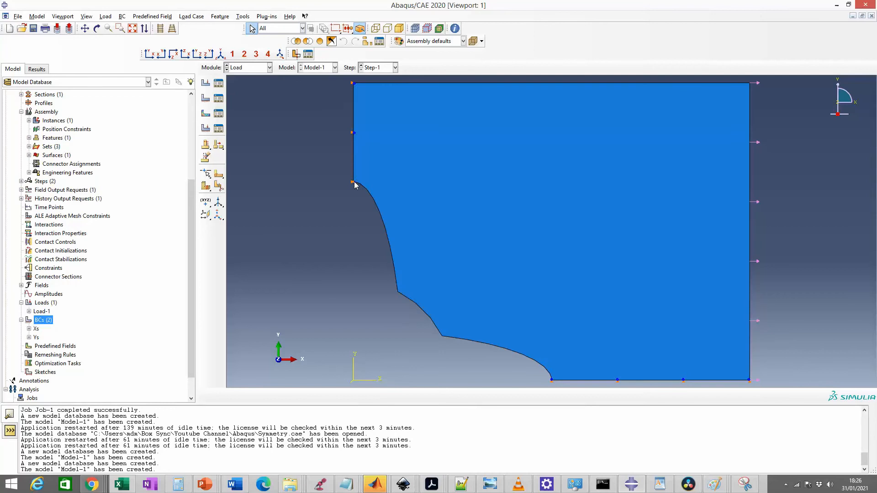
Step: Delete the boundary condition Xs from the model
click(35, 330)
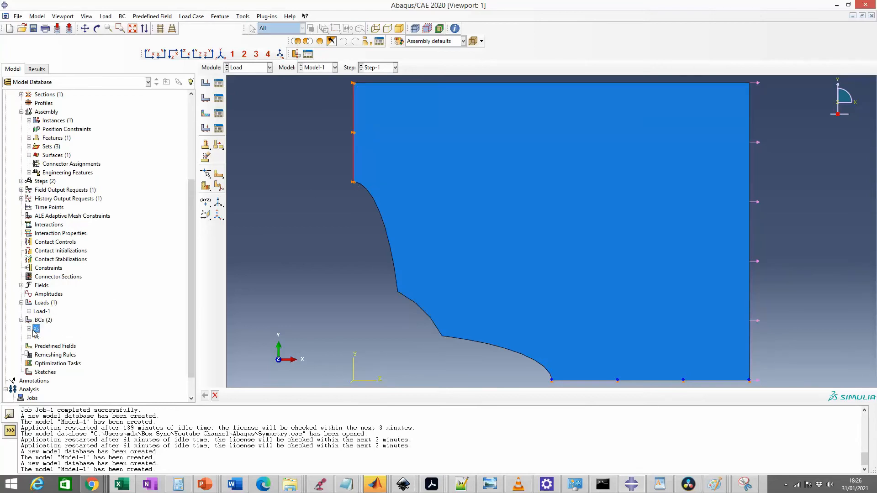
right_click(34, 331)
click(54, 370)
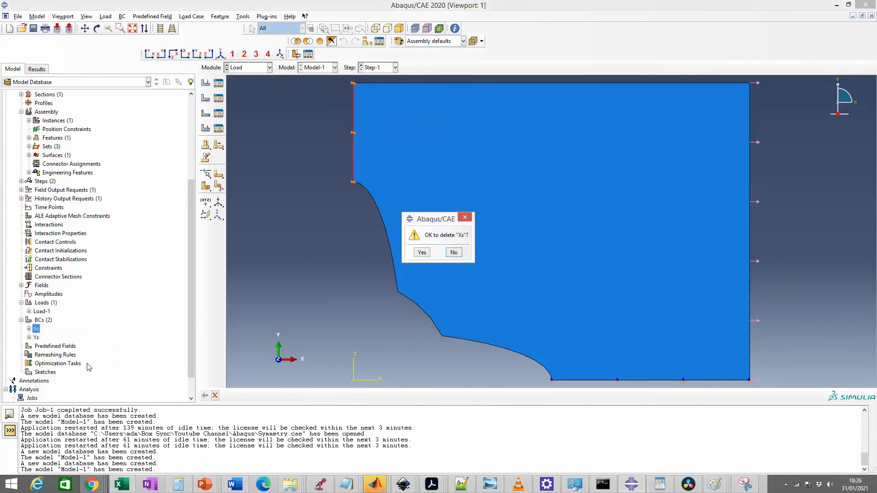
click(421, 252)
Step: Create Symmetry/Antisymmetry/Encastre boundary condition BC-2 in Step-1 on the plate's left vertical edge, using XSYMM (U1 = UR2 = UR3 = 0)
click(41, 321)
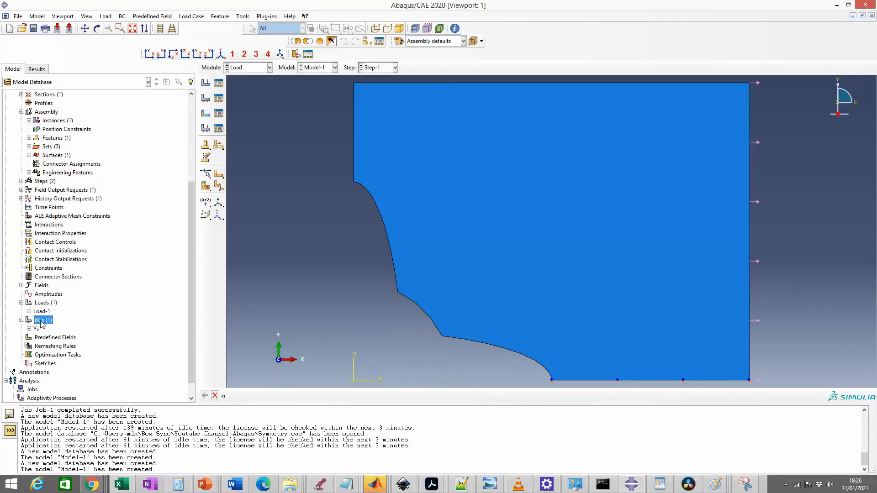
double_click(41, 320)
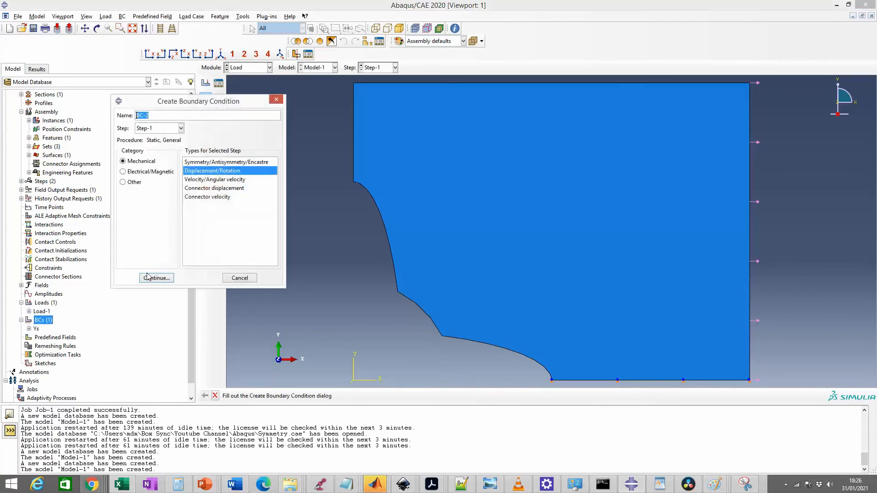
click(208, 163)
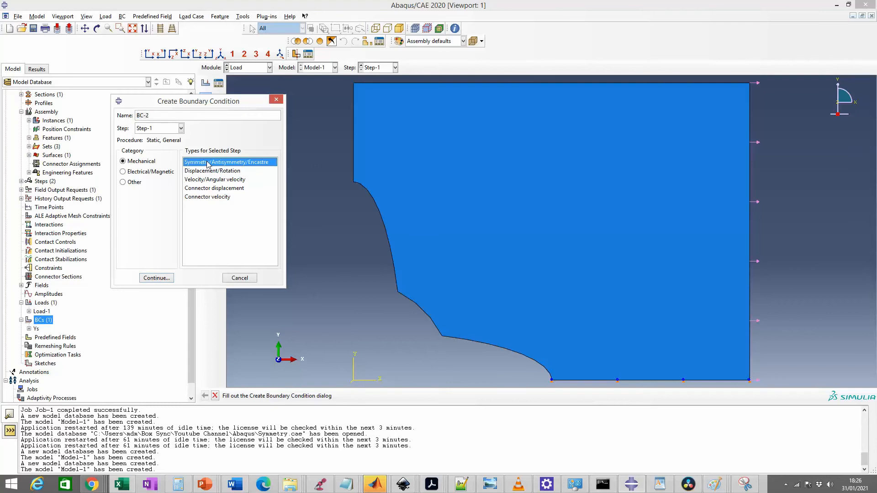
click(156, 279)
click(354, 145)
click(414, 396)
drag(195, 87, 237, 129)
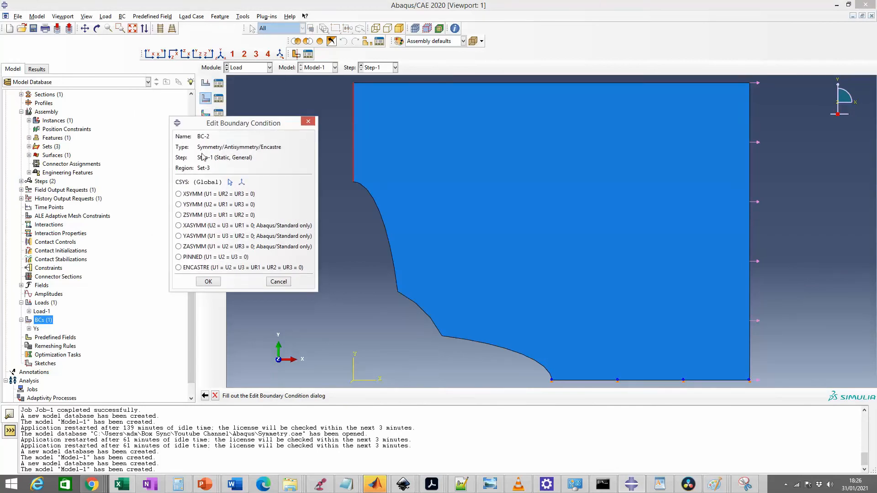
click(179, 194)
click(208, 282)
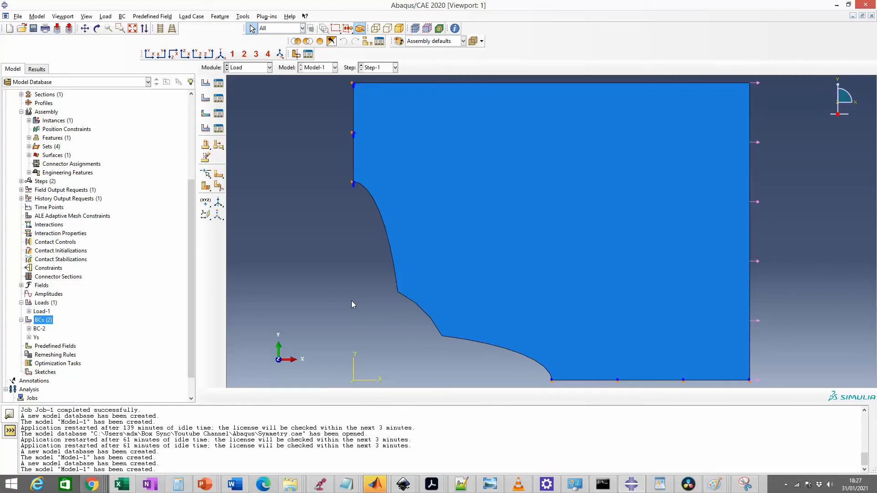
Step: Mesh the plate's part instance in the Mesh module
click(269, 68)
click(249, 128)
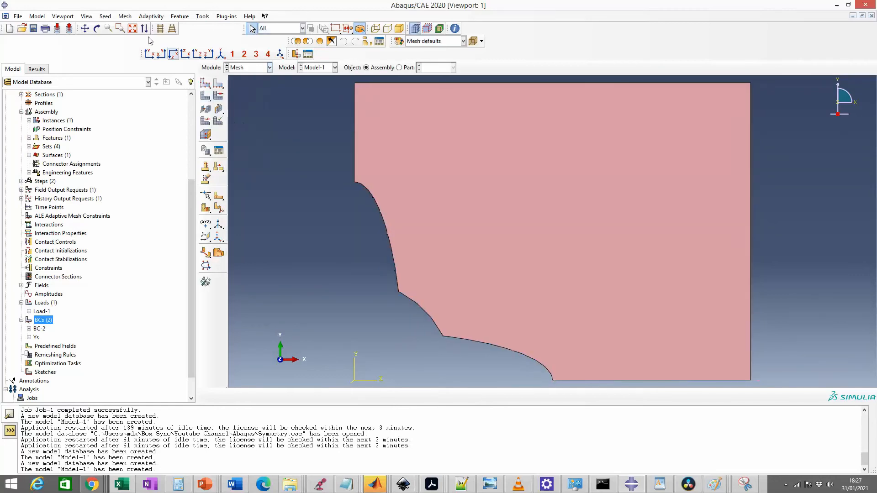
click(125, 17)
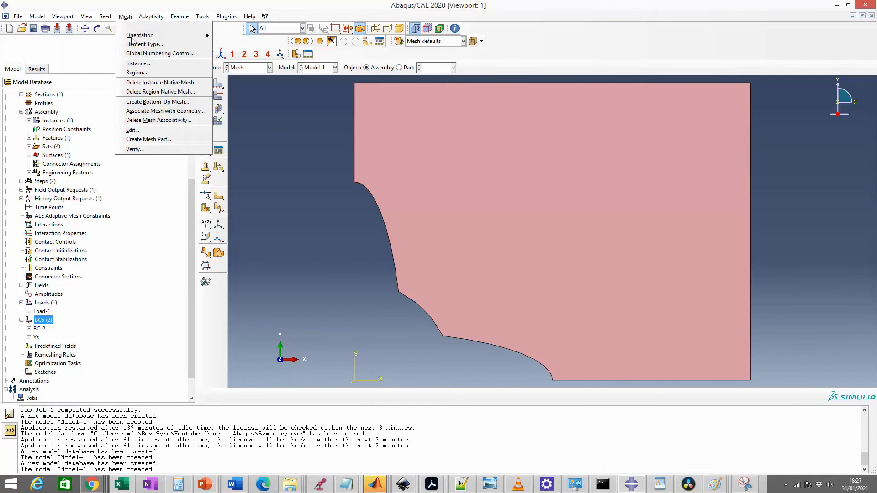
click(145, 65)
click(303, 396)
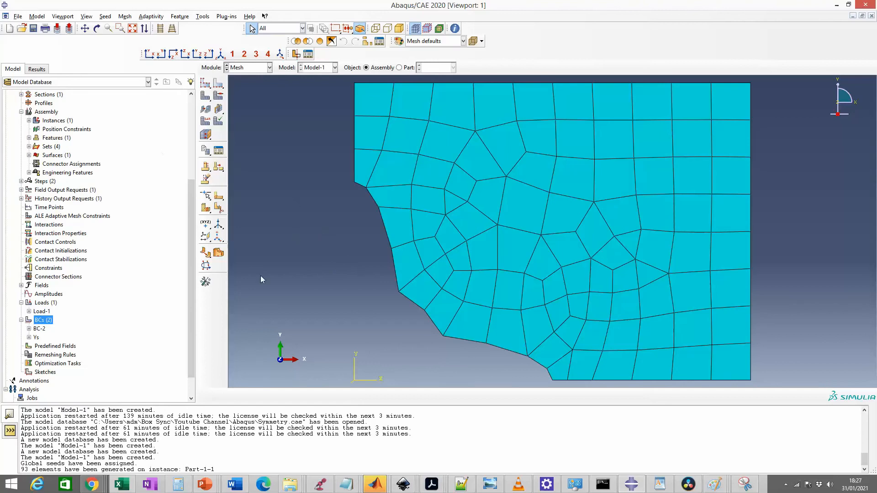
Step: Create analysis job Job-1 from Model-1 with the default settings and submit it
scroll(32, 377, down, 1)
double_click(31, 375)
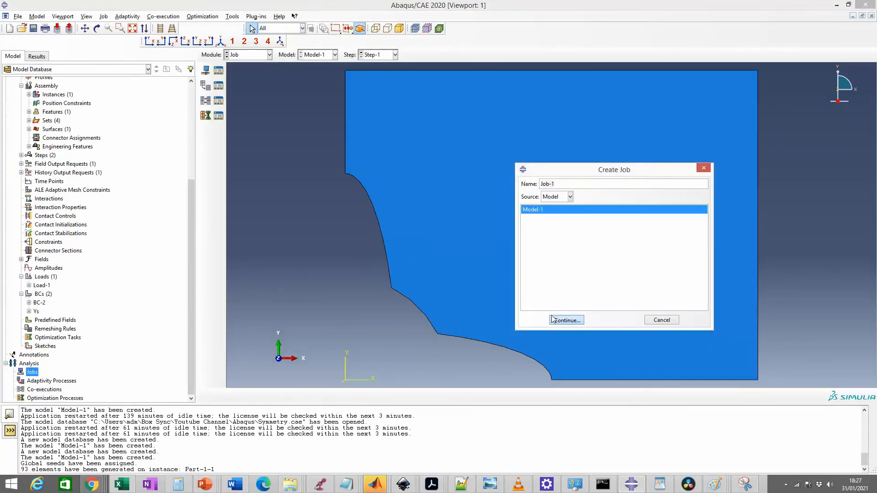
click(566, 320)
click(710, 380)
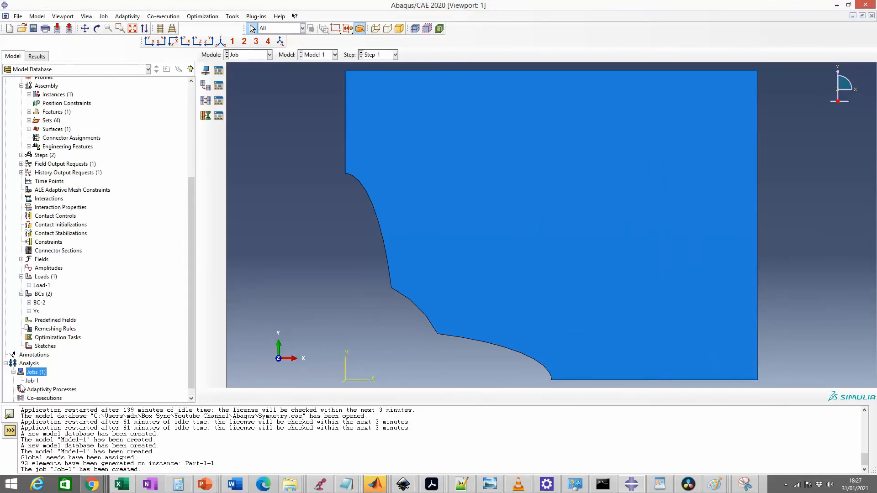
right_click(30, 380)
click(48, 423)
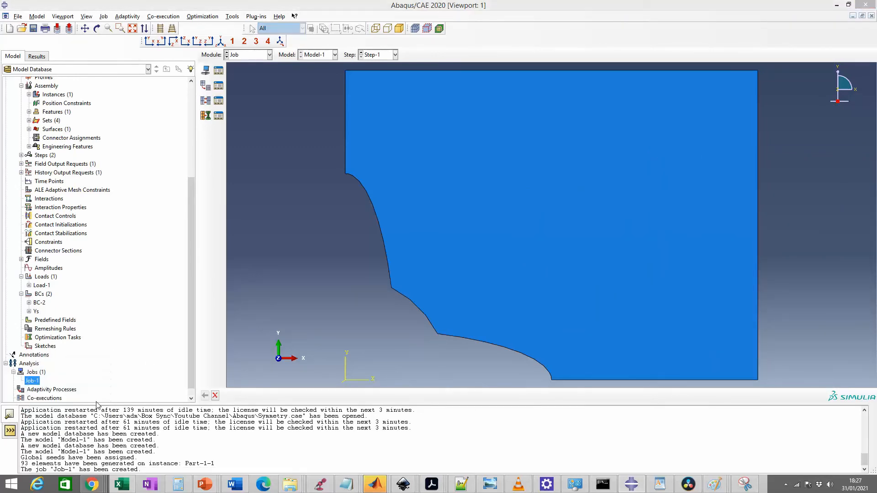
click(802, 286)
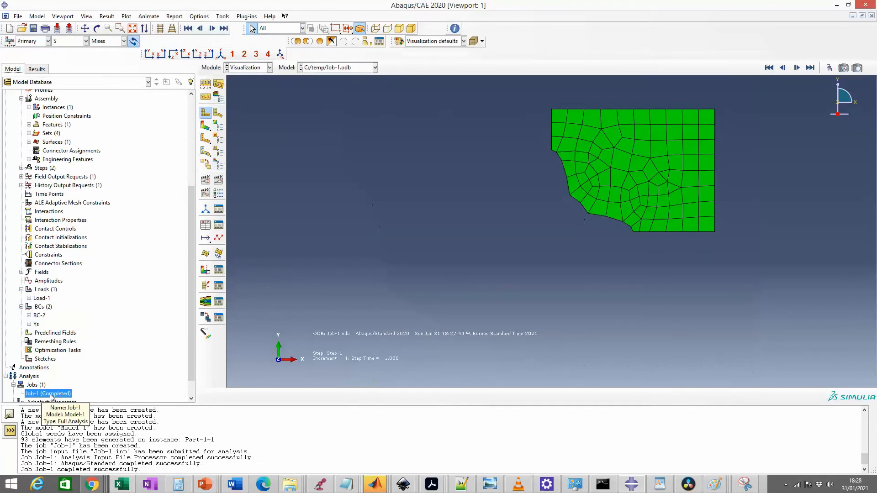
Step: Open the results of Job-1 and plot the von Mises stress contours on the deformed shape
right_click(51, 393)
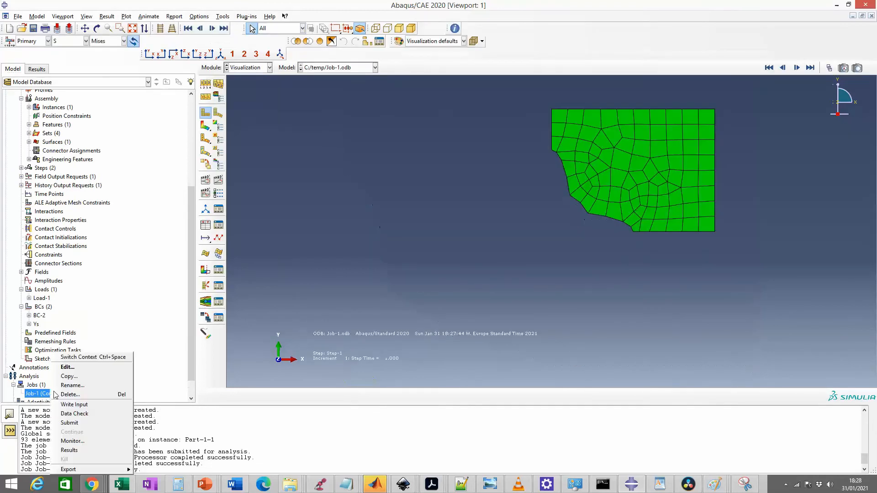
click(69, 450)
click(205, 126)
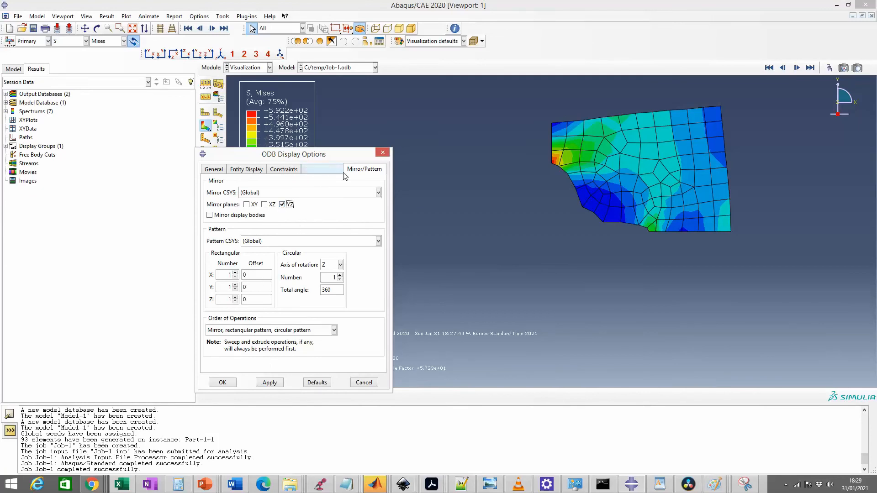
Step: Mirror the displayed results across the YZ and XZ planes to show the full plate
click(269, 382)
drag(297, 158, 101, 143)
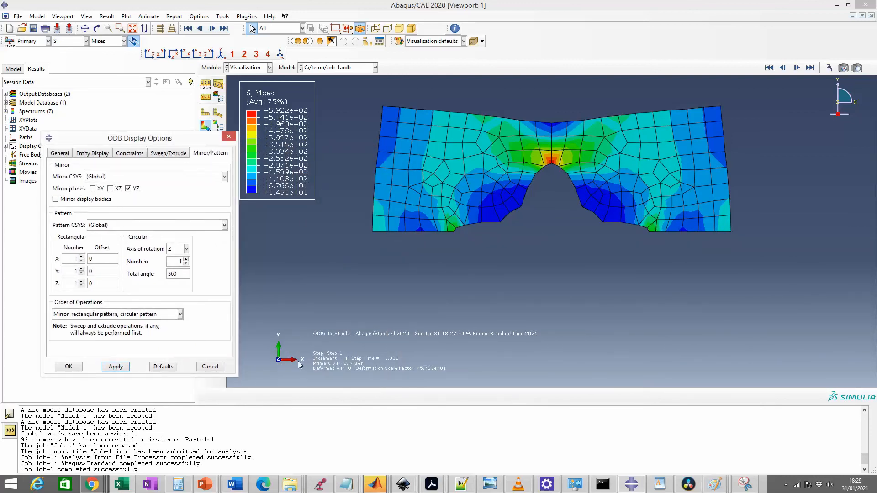
click(110, 188)
click(116, 367)
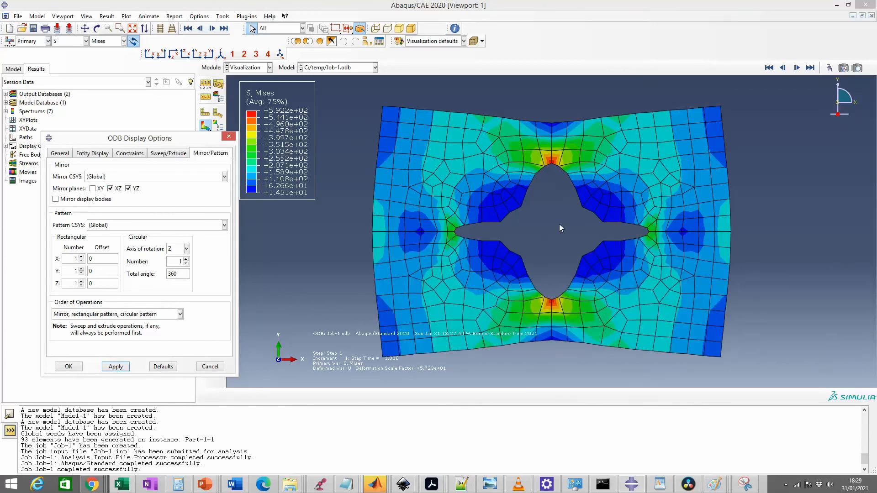
scroll(561, 230, down, 1)
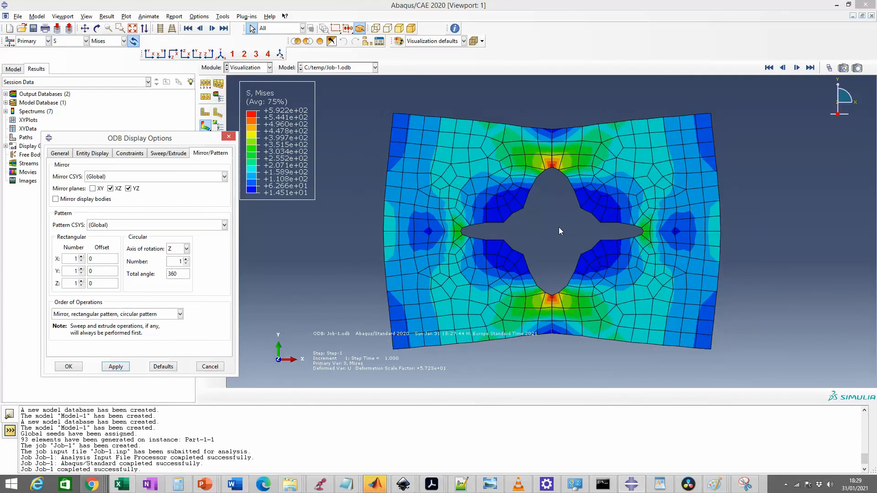